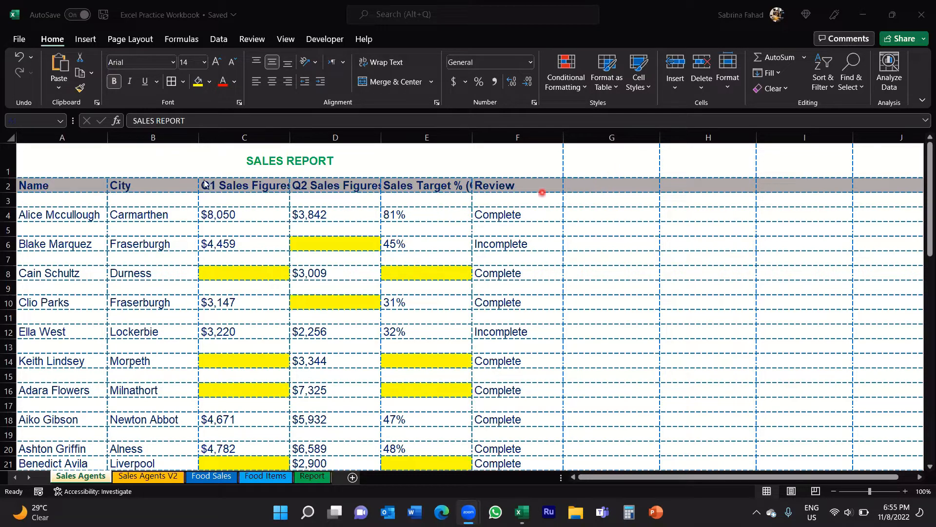
left_click(7, 200)
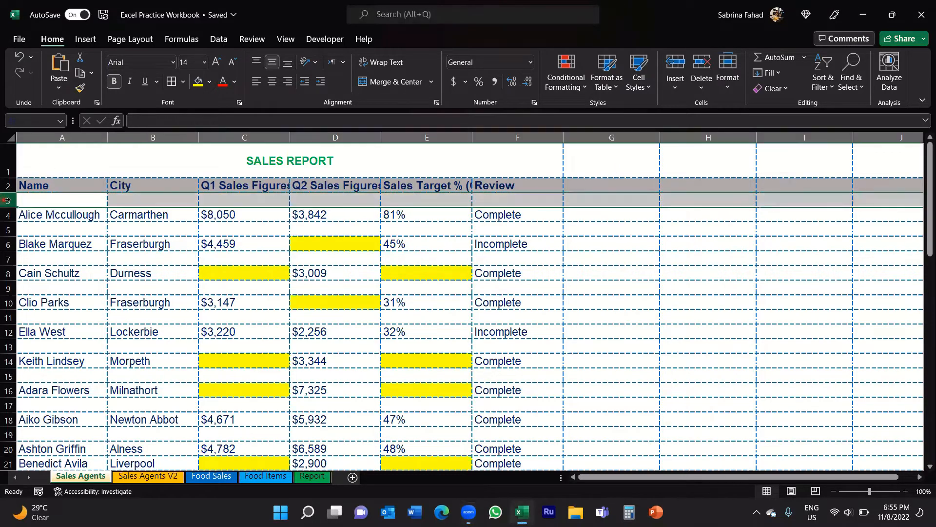
left_click(8, 230)
left_click(8, 257)
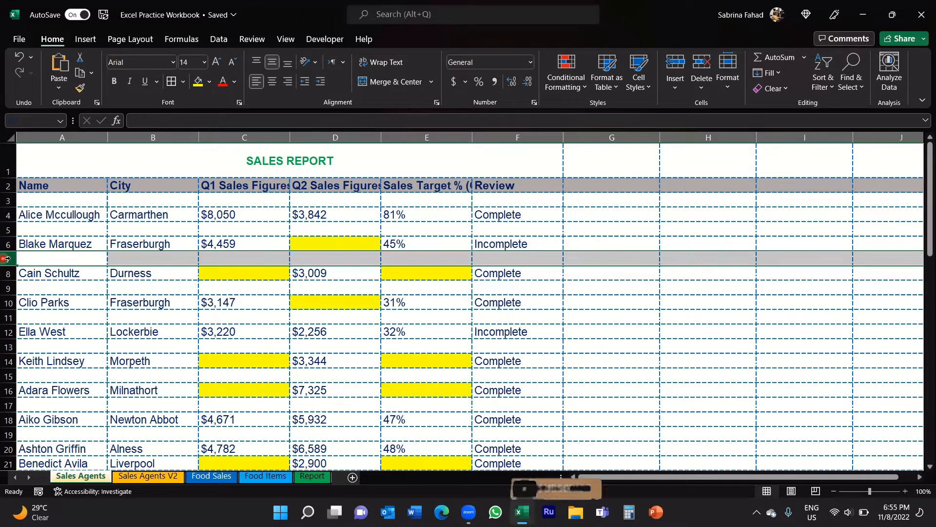
left_click(6, 288)
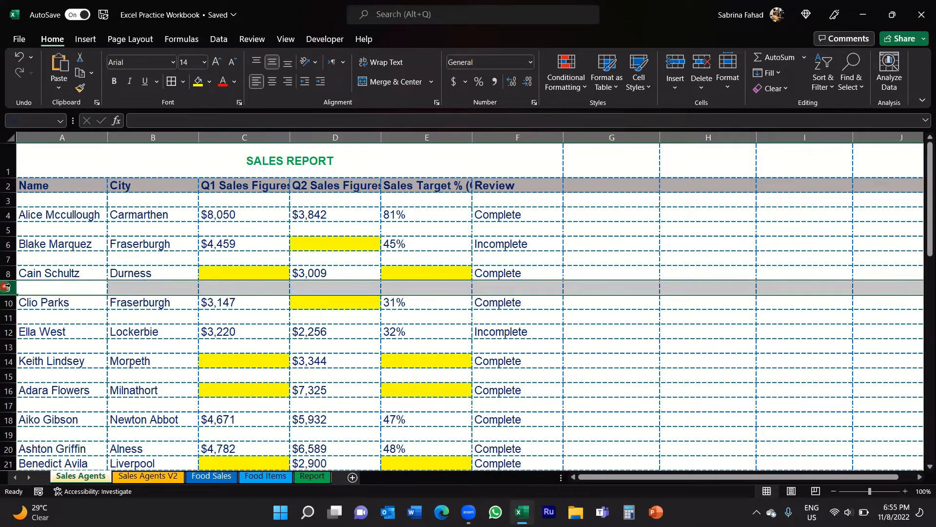
Highlight every blank cell on the whole sheet using Go To Special with the Blanks option, and release the selection
left_click(6, 137)
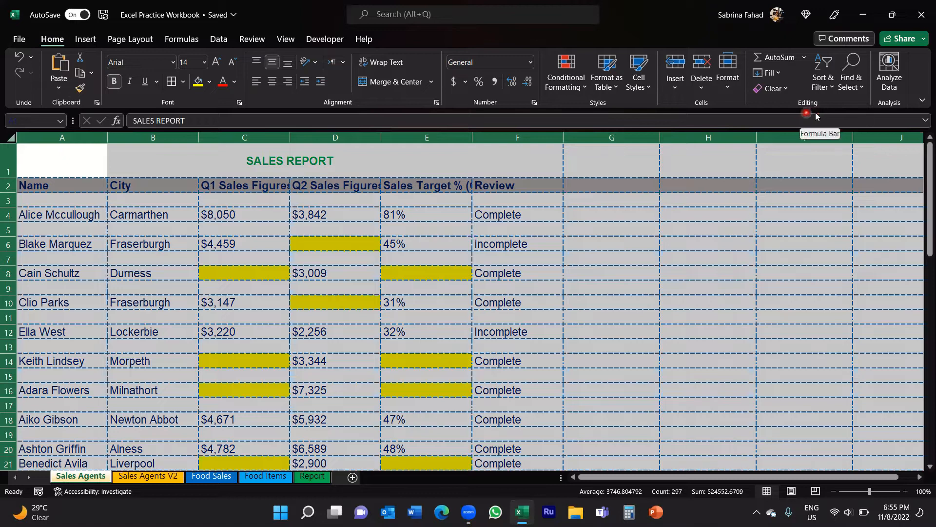
left_click(856, 68)
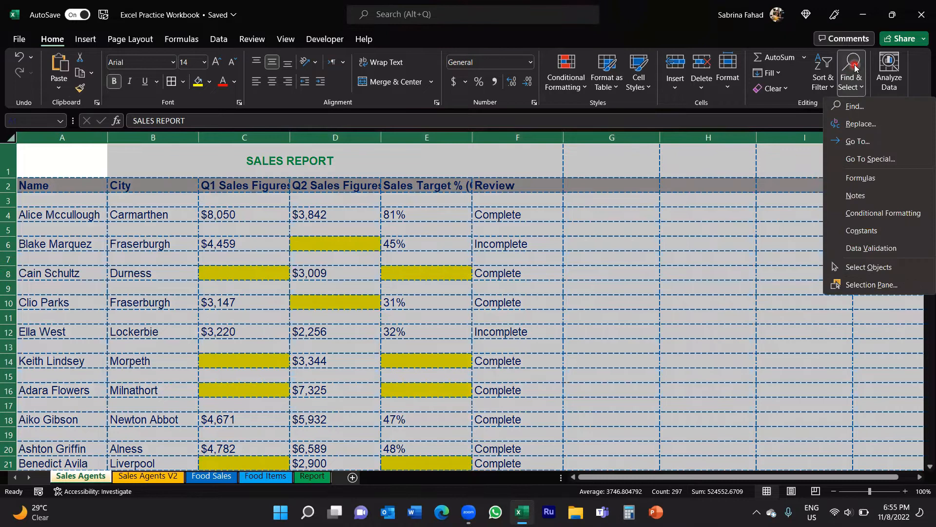
left_click(856, 160)
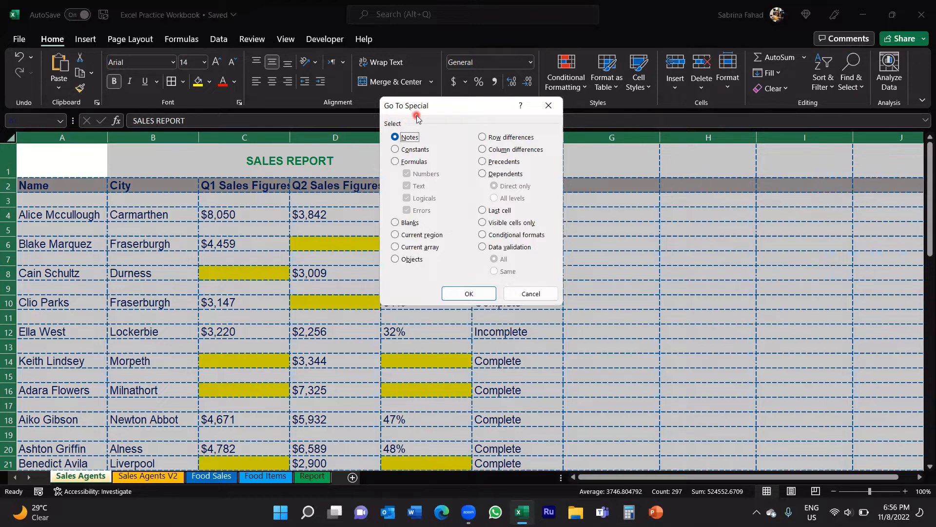
left_click(396, 224)
left_click(468, 294)
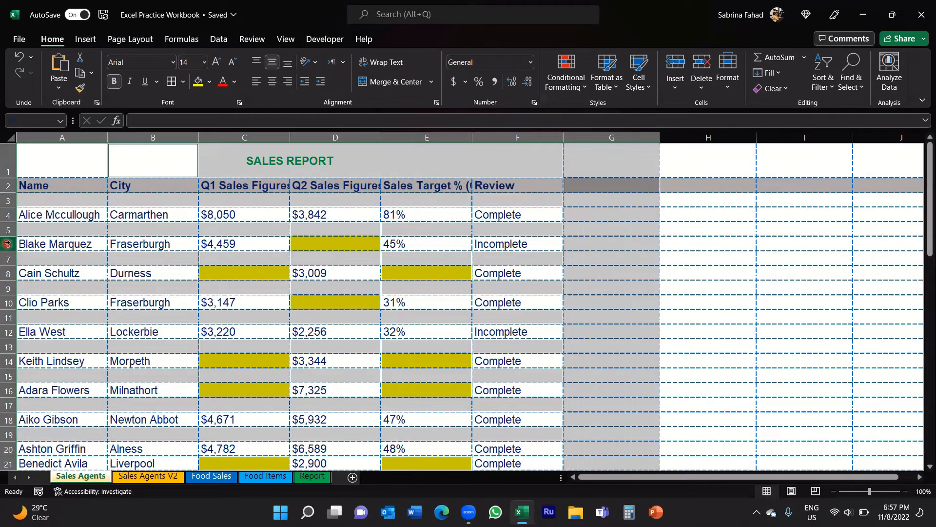
left_click(50, 157)
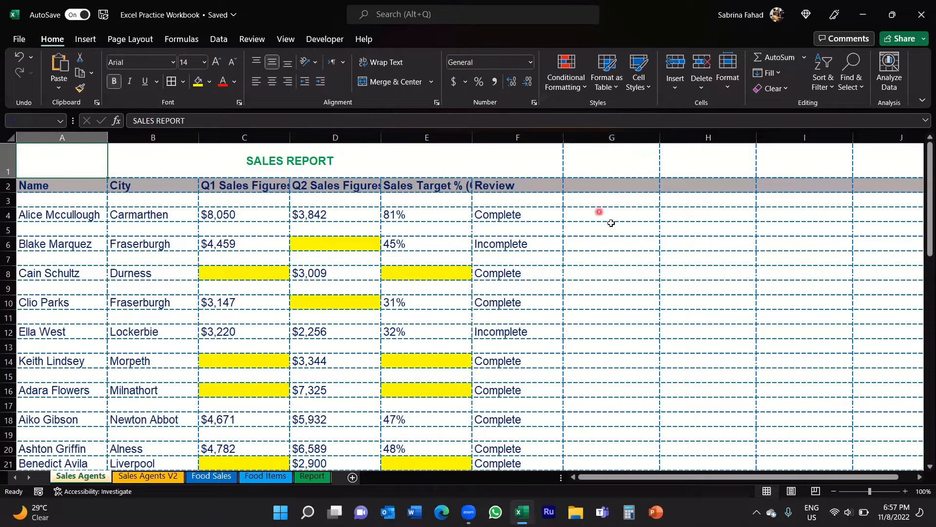
Enter the formula =COUNTA(A3:F3) in cell G3 to count the non-empty cells of that row
left_click(597, 200)
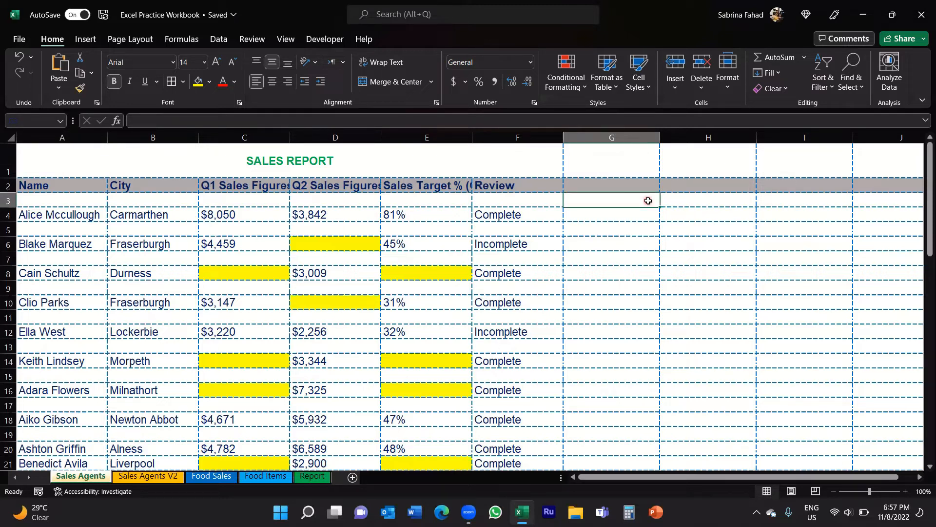
type("=cou")
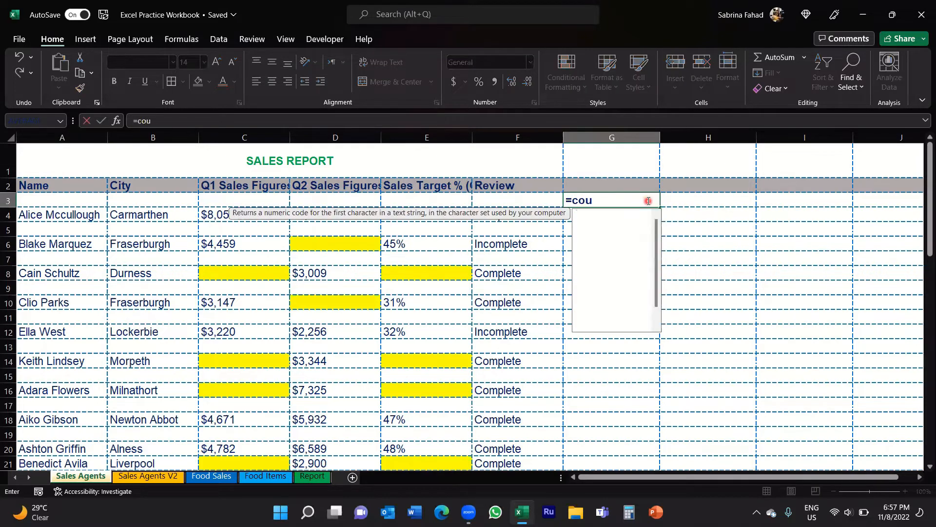
type("ntA")
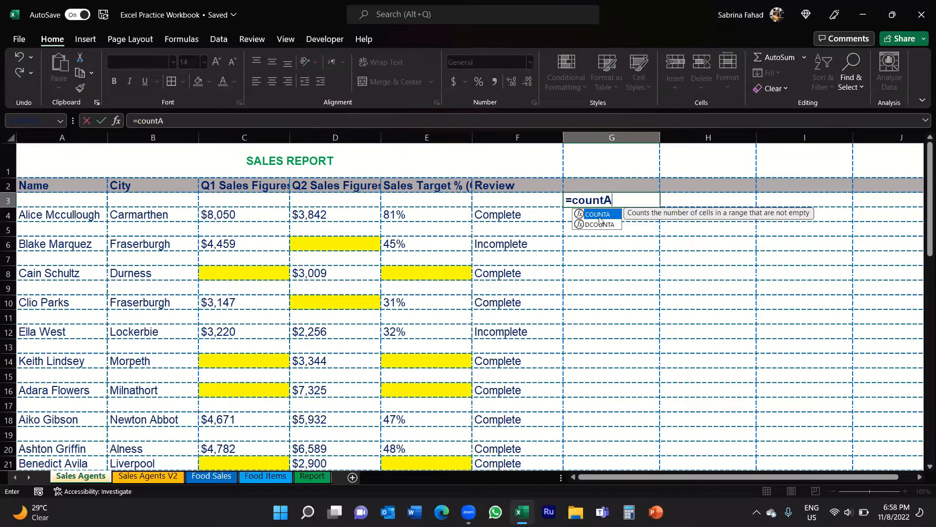
type("(")
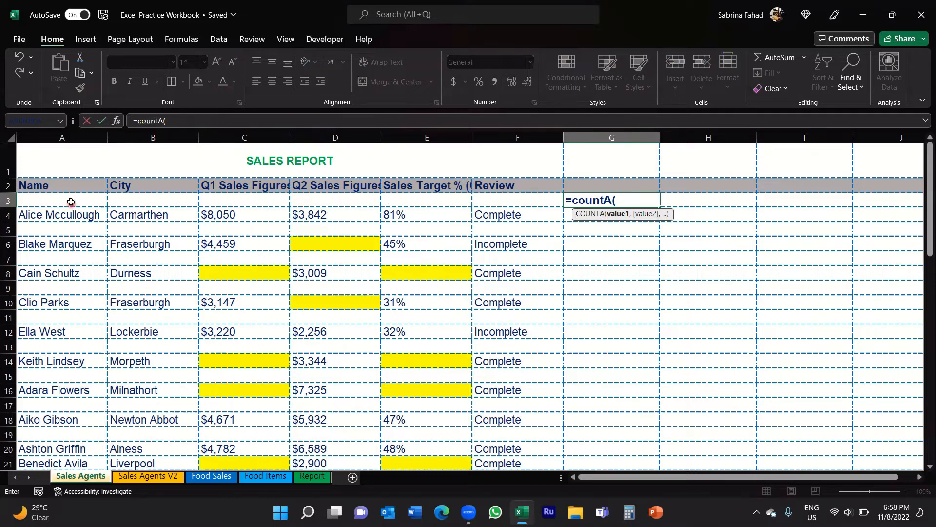
left_click_drag(71, 200, 513, 200)
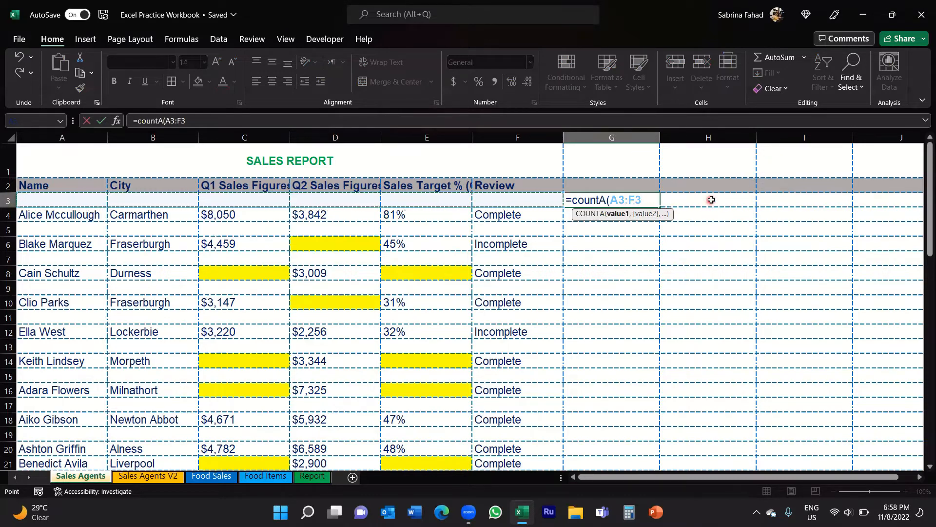
type(")")
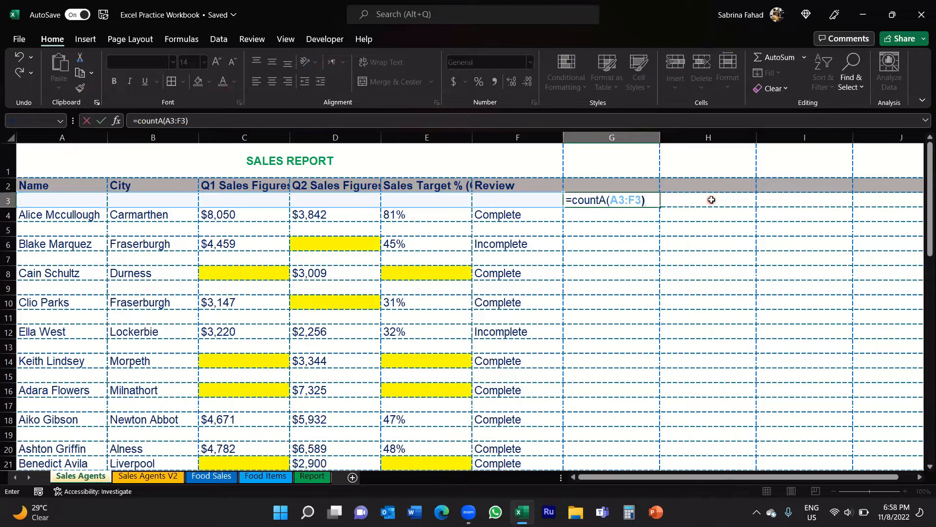
key("Return")
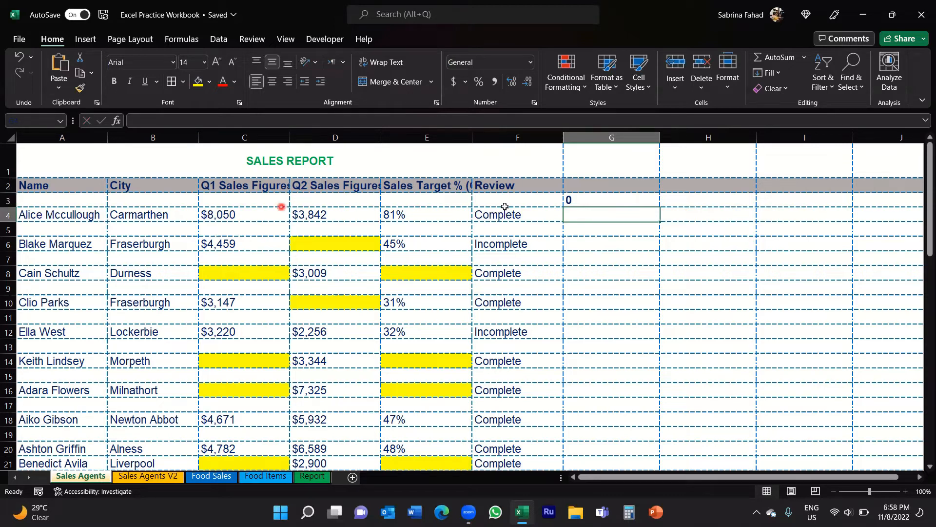
Fill the COUNTA formula from G3 down column G to the last data row, row 61, and check the copied formula in G4
left_click(650, 201)
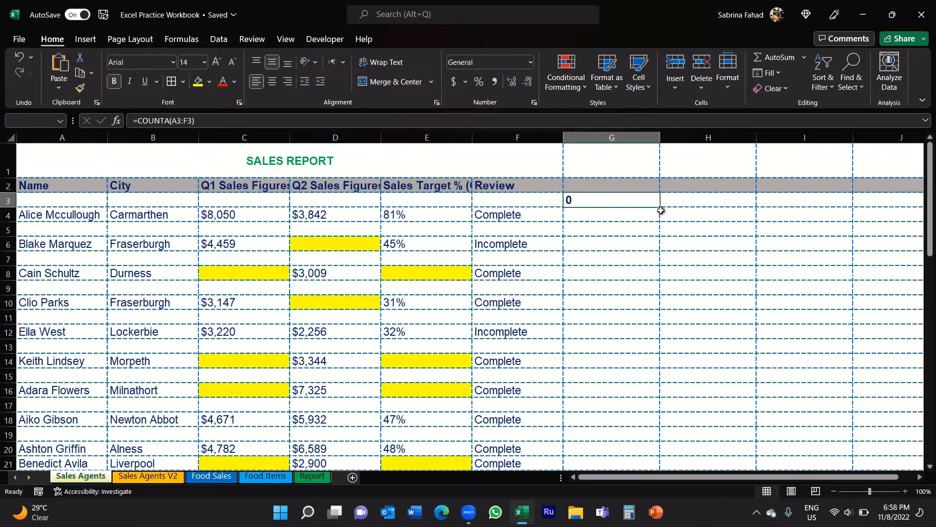
left_click_drag(660, 209, 650, 437)
scroll(659, 431, "down", 4)
scroll(659, 431, "down", 5)
scroll(650, 437, "down", 1)
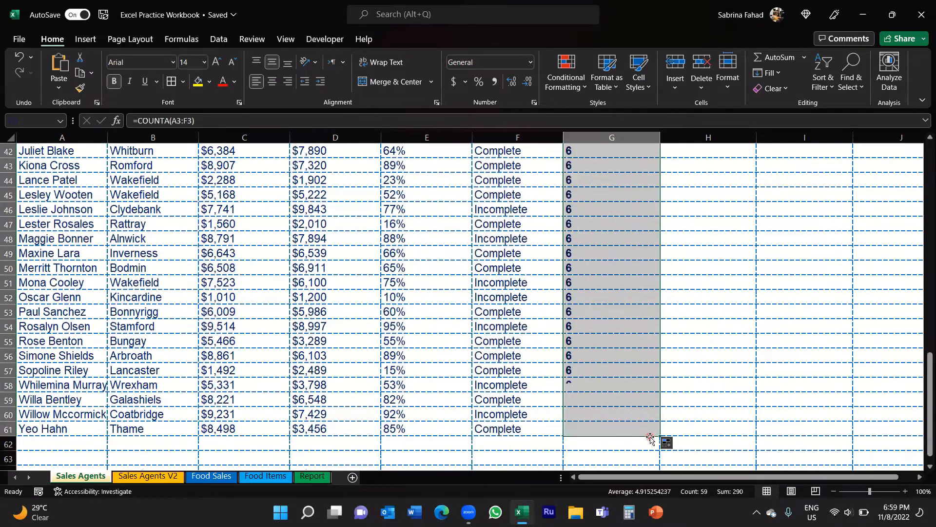
scroll(647, 252, "up", 7)
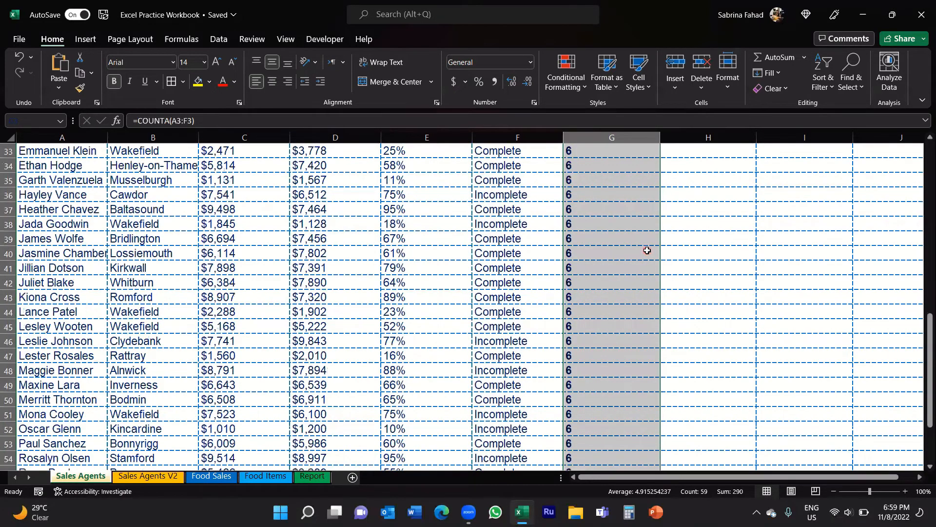
scroll(647, 250, "up", 7)
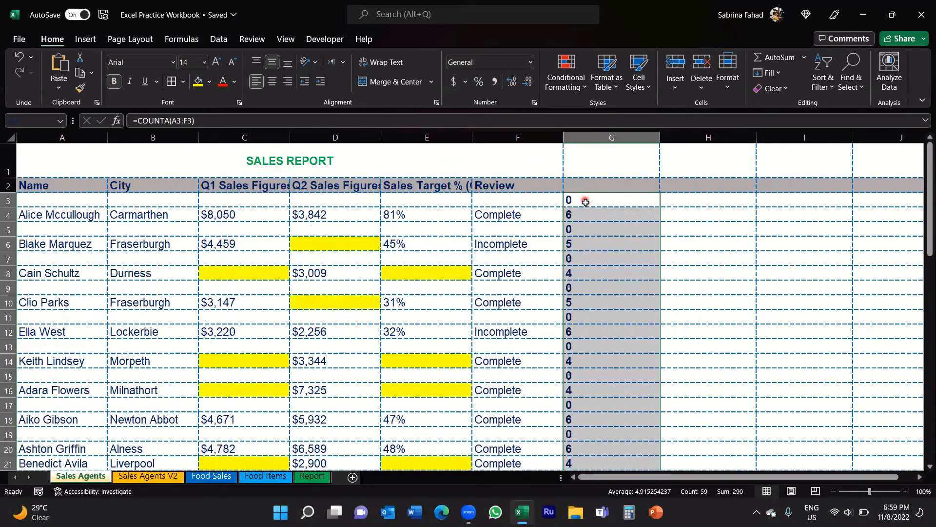
left_click(626, 215)
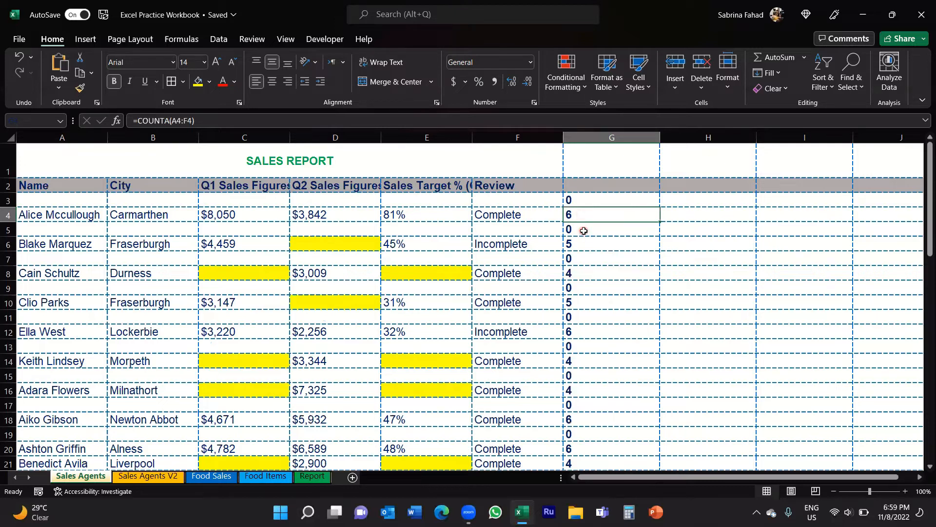
Label the count column by entering the header "Helper Column" in cell G2
left_click(578, 185)
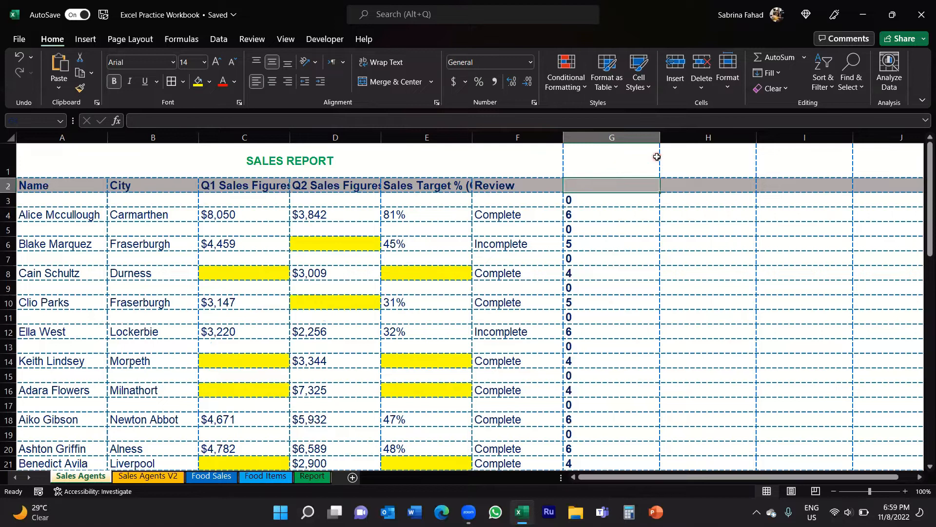
type("Helper C")
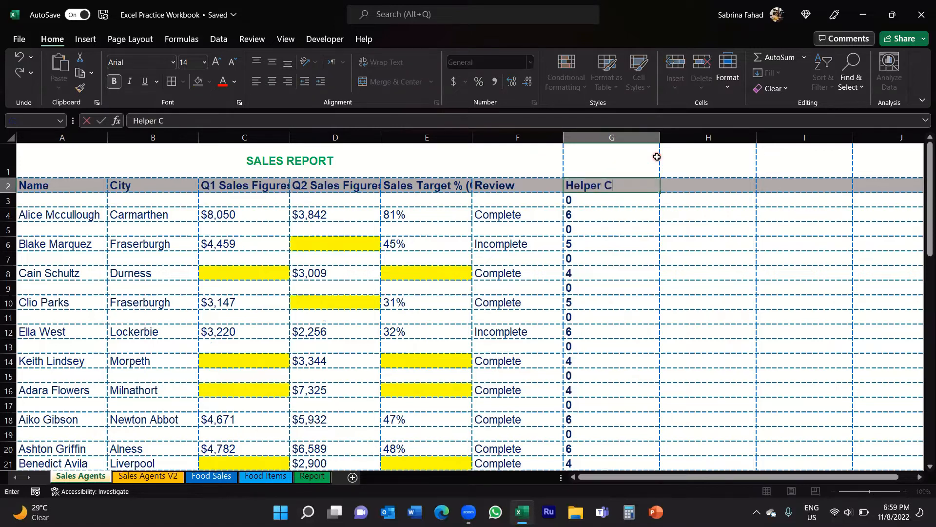
type("olumn")
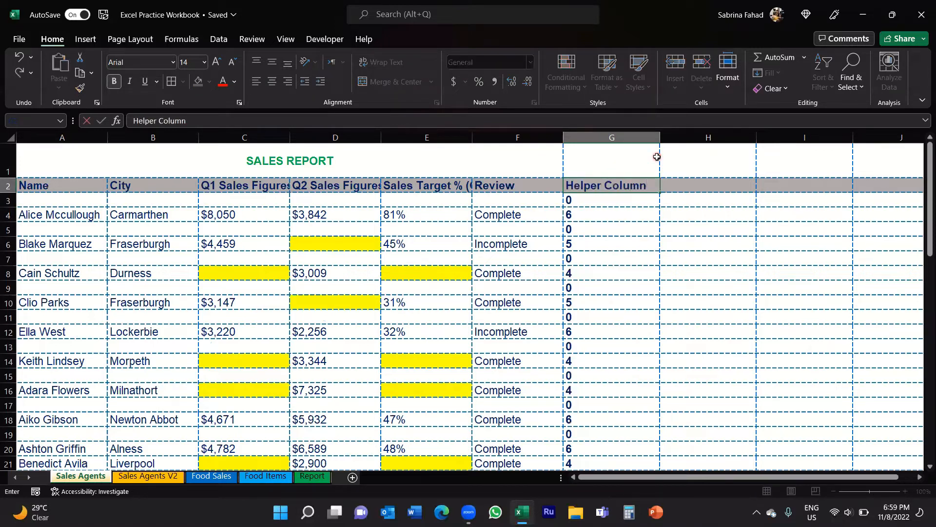
left_click(690, 184)
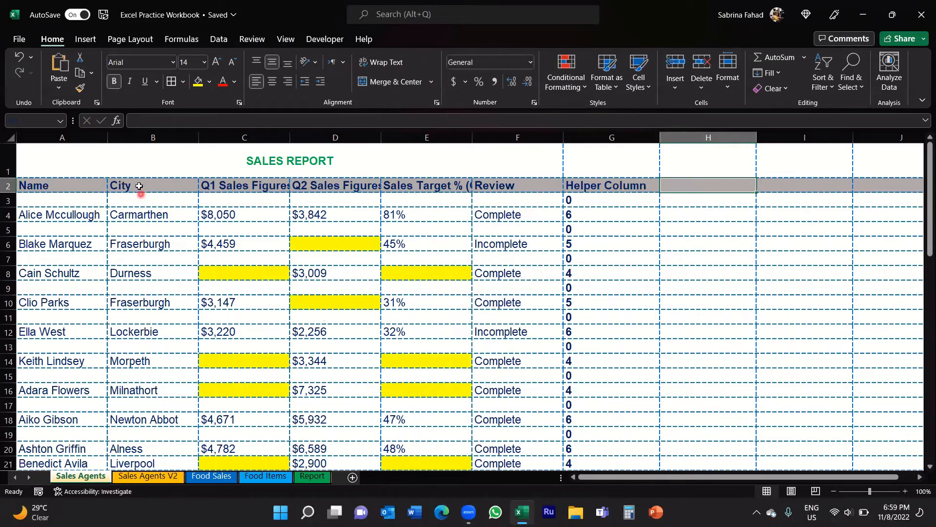
Add filters to the header row, row 2, of the sales report
left_click(4, 185)
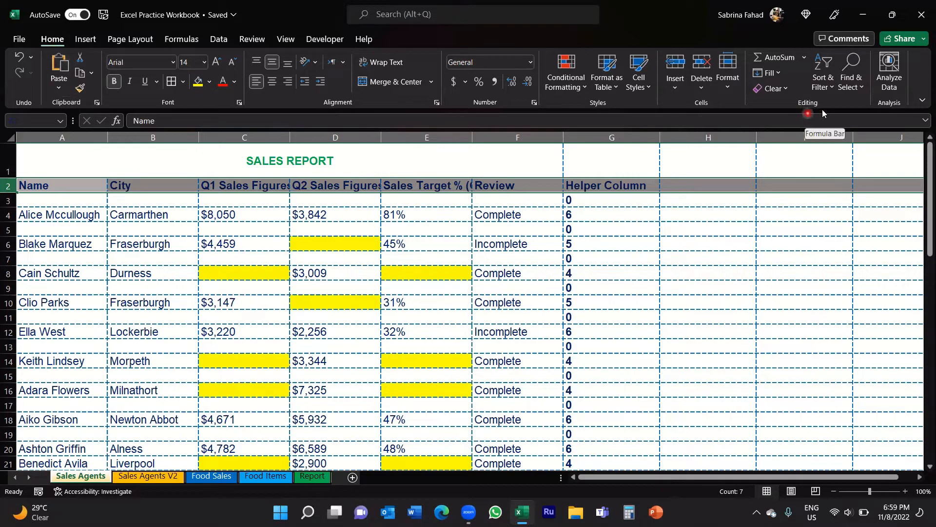
left_click(825, 66)
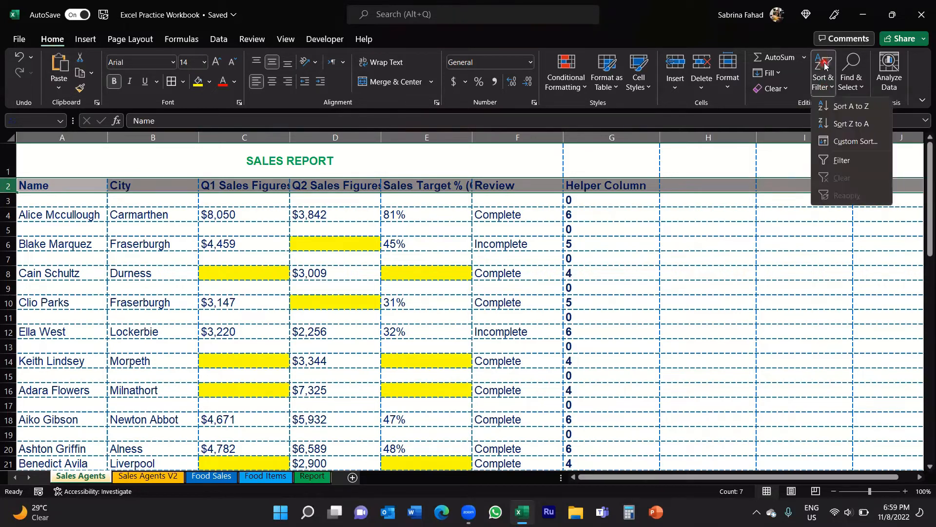
left_click(834, 161)
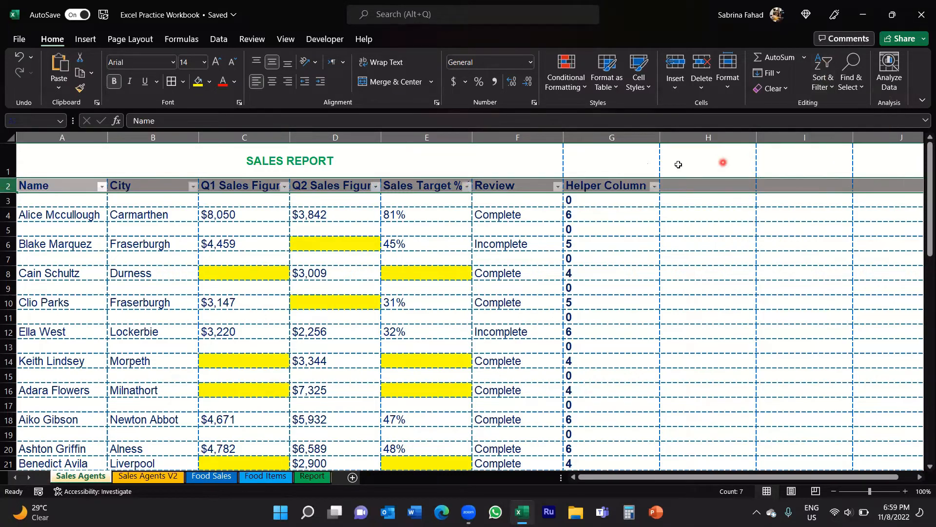
left_click(633, 166)
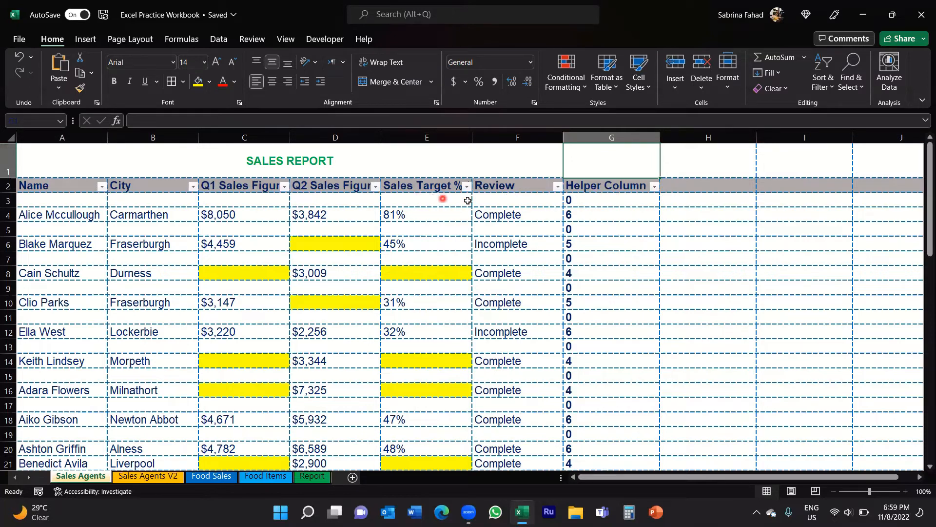
Filter the Helper Column so that only rows with the value 0 are shown
left_click(656, 190)
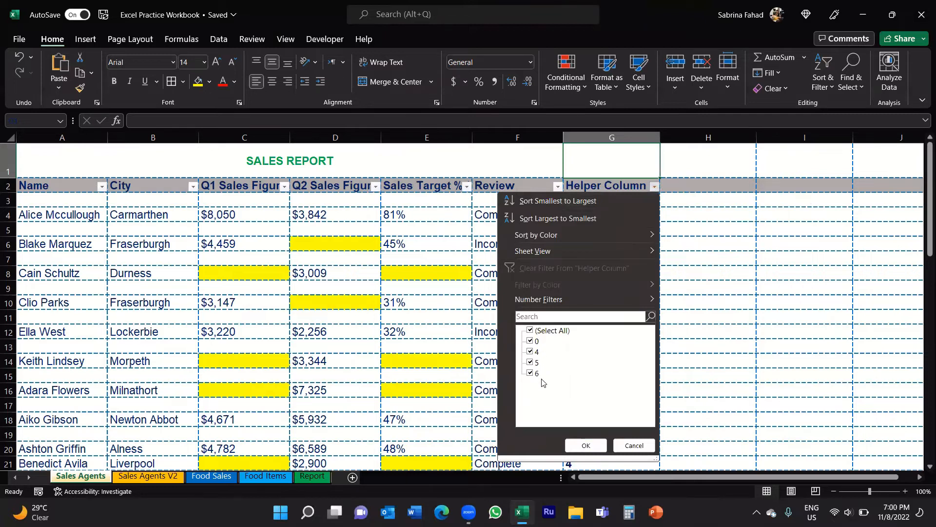
left_click(531, 331)
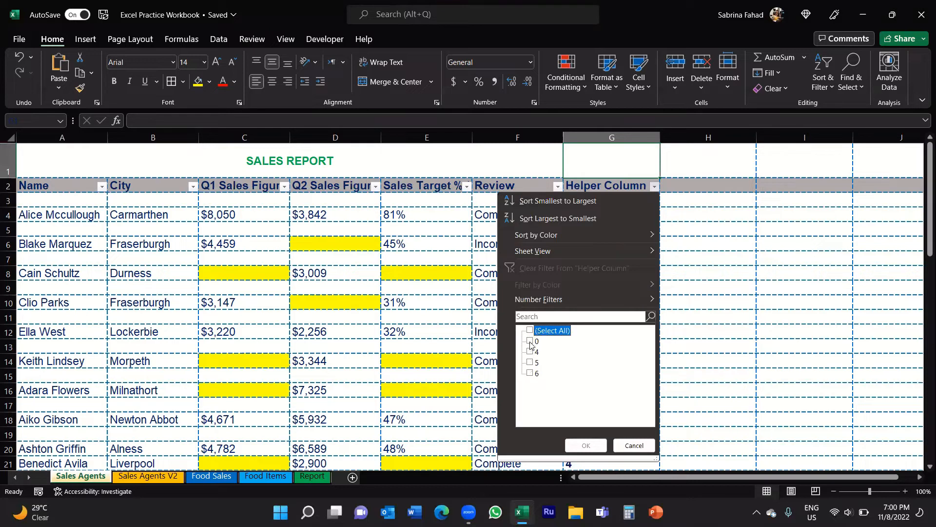
left_click(530, 341)
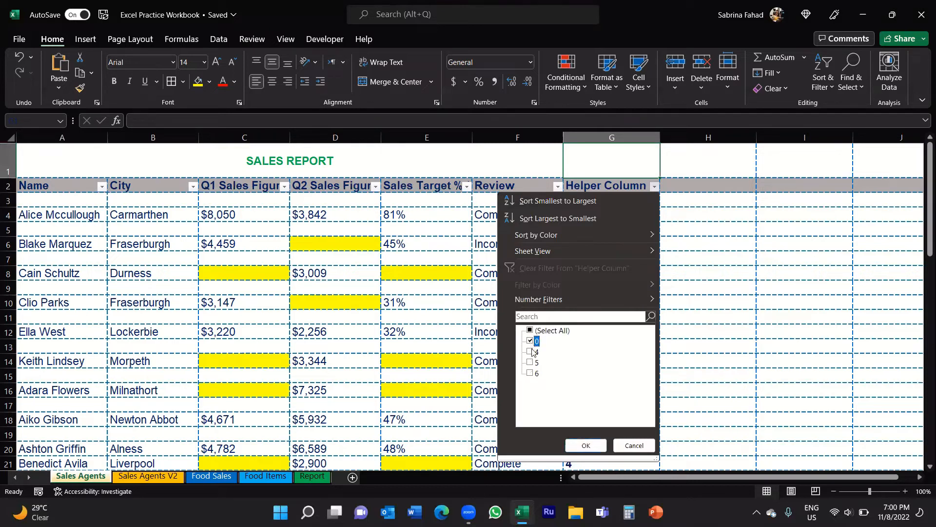
left_click(586, 445)
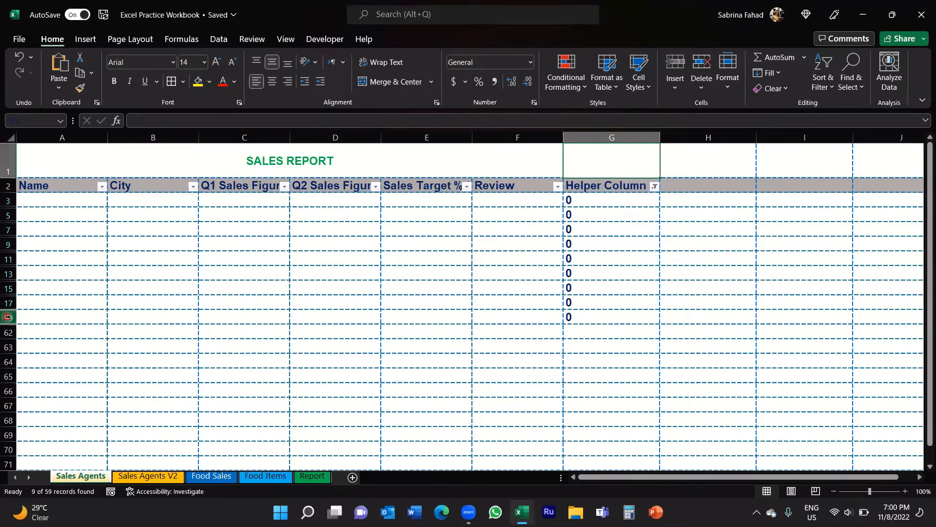
Delete the filtered blank rows from row 3 through row 19
left_click(8, 199)
left_click_drag(8, 199, 17, 308)
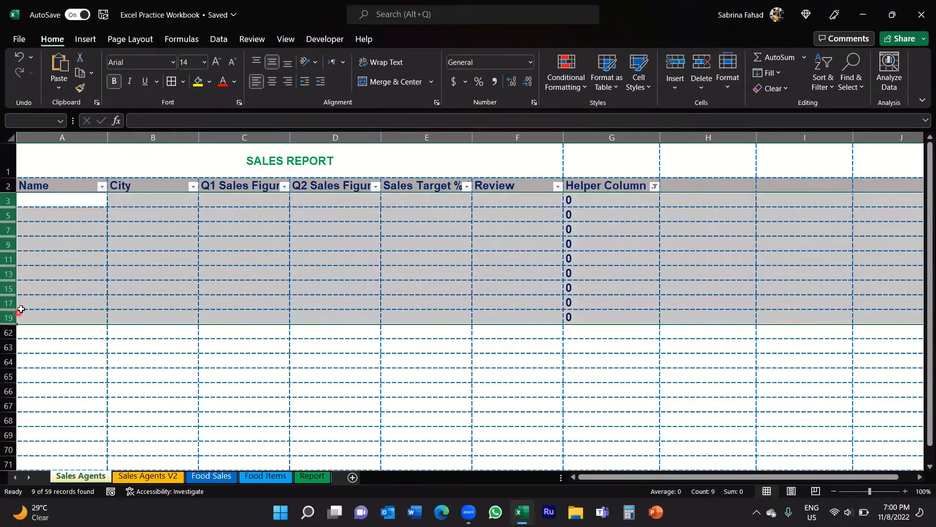
right_click(11, 217)
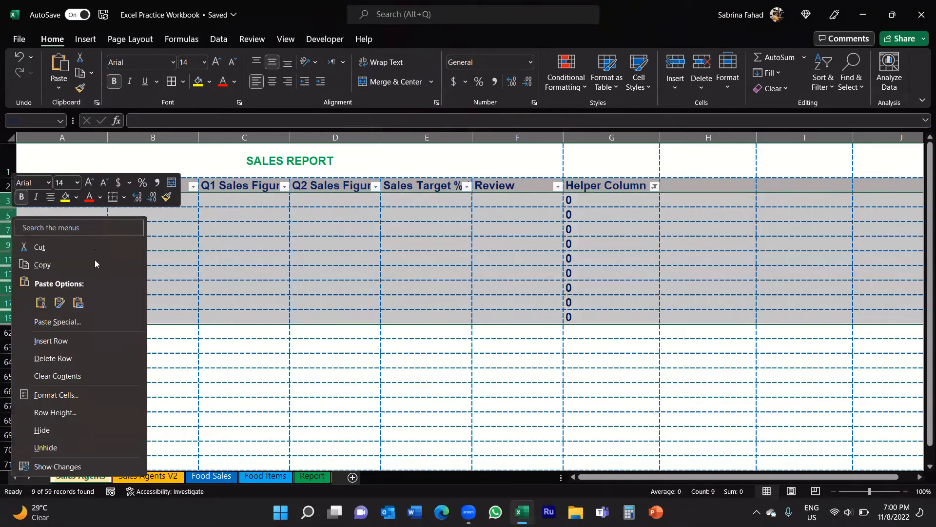
left_click(50, 360)
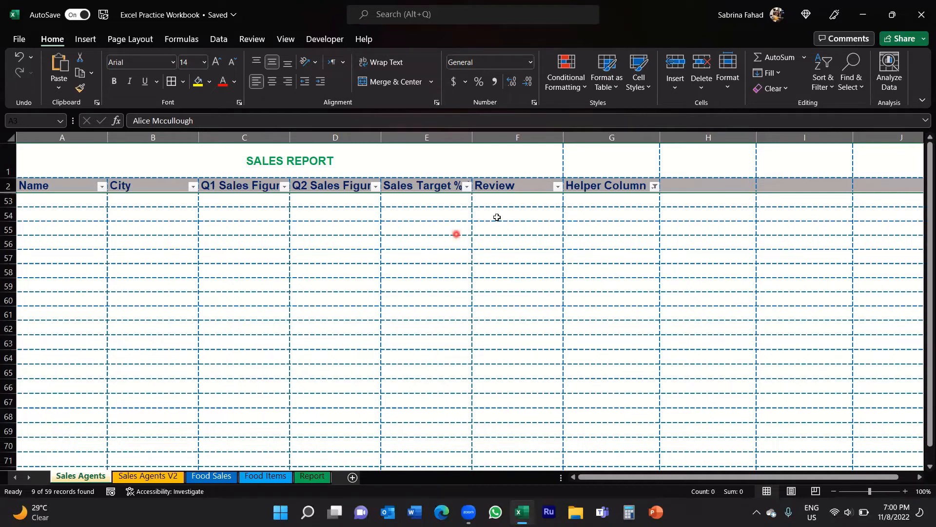
Clear the filter from the Helper Column so that all remaining rows of the sales report are shown
left_click(655, 186)
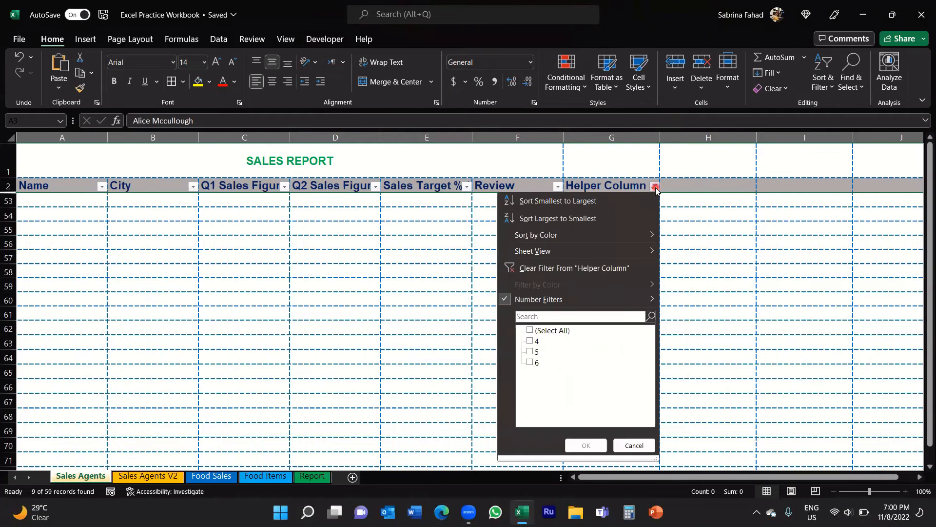
left_click(544, 269)
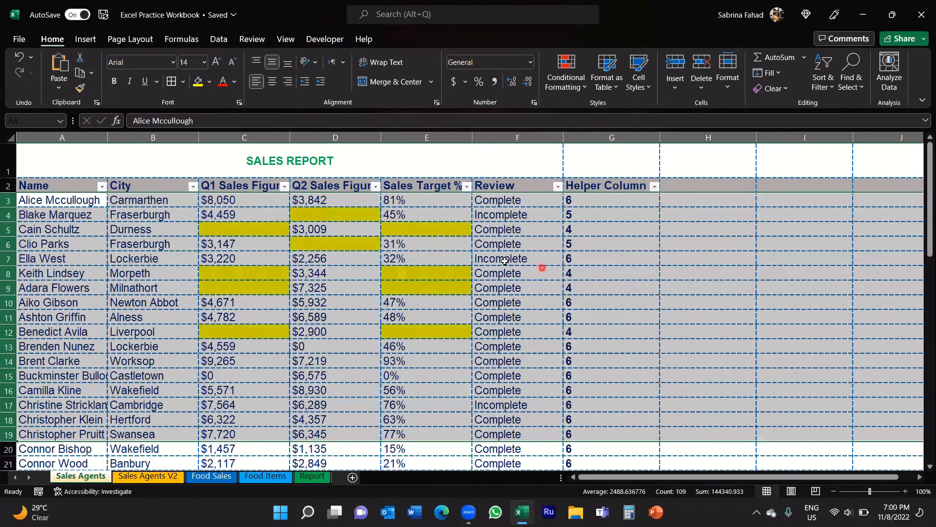
left_click(94, 202)
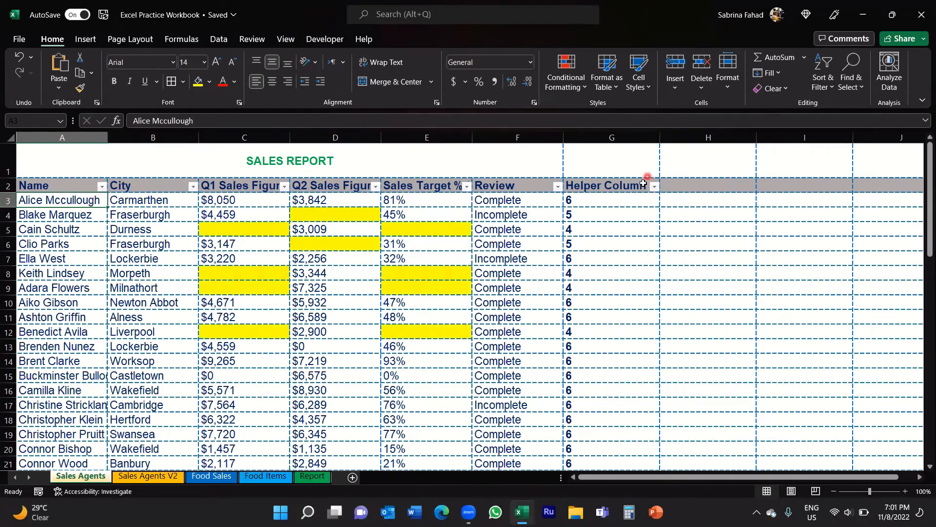
Delete the entire Helper Column, column G, from the sales report
left_click(635, 137)
left_click(644, 132)
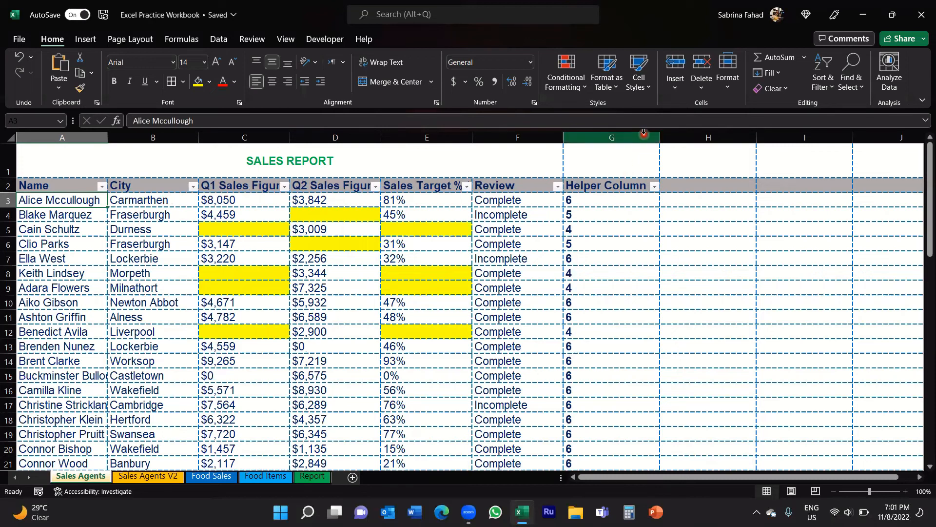
left_click(644, 133)
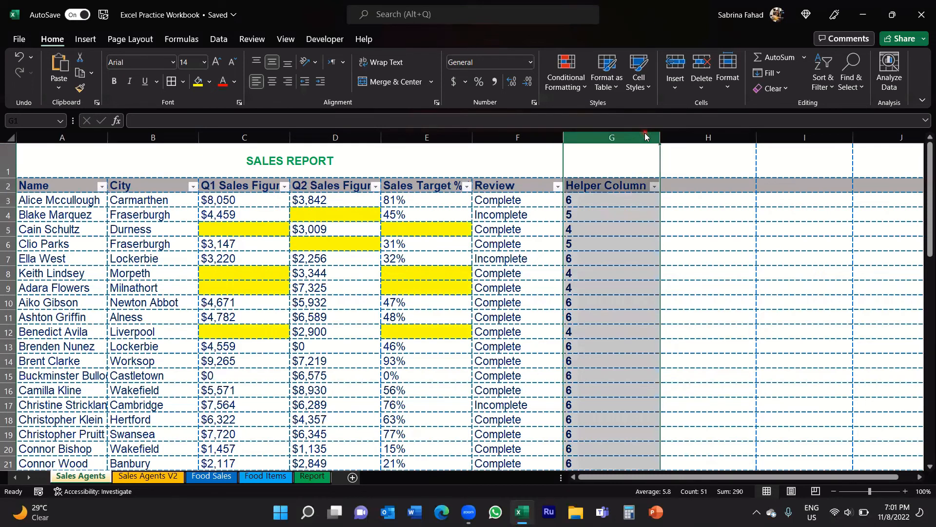
right_click(644, 132)
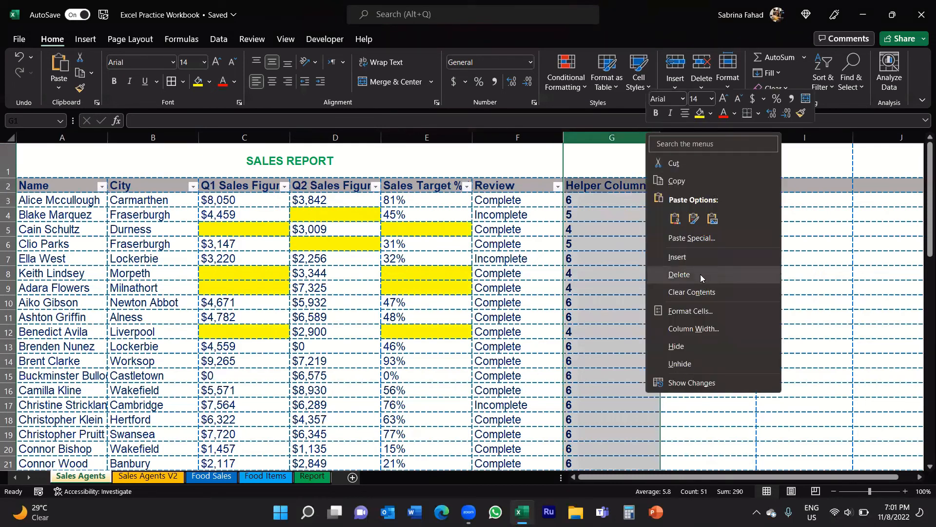
left_click(688, 275)
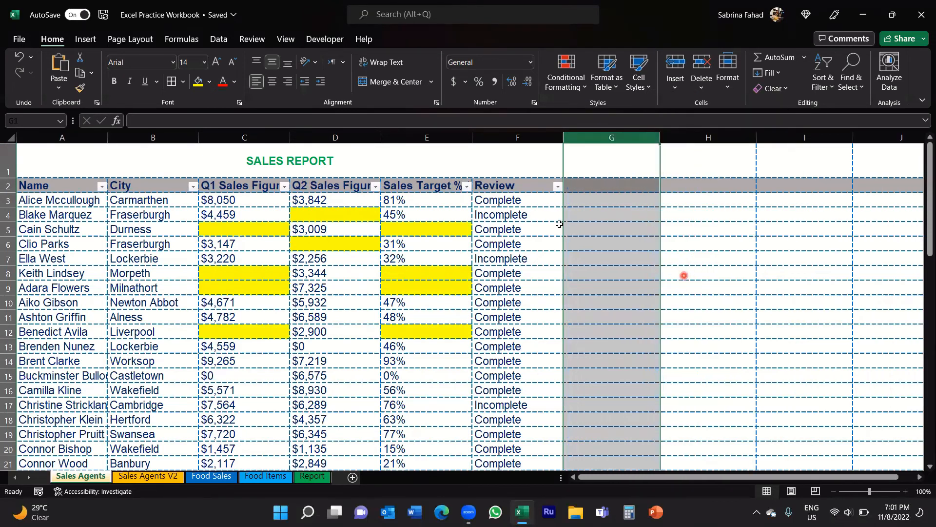
left_click(536, 204)
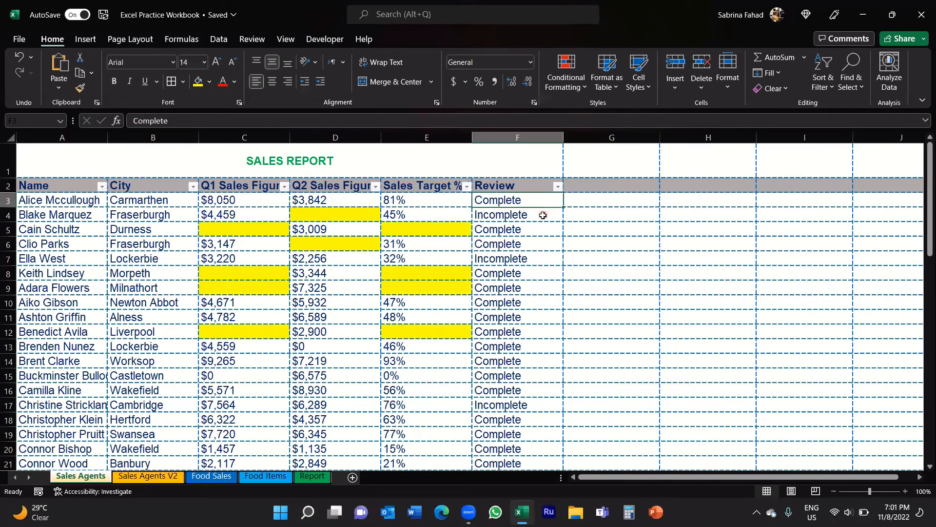